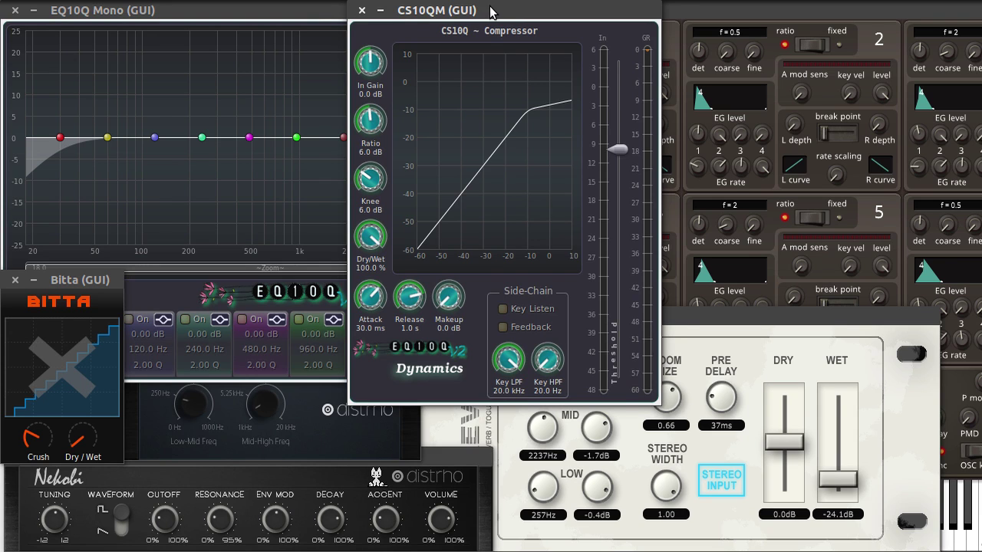
Raise EQ10Q, Bitta, 3 Band EQ, Nekobi, Tal-Reverb-II and Dexed in turn, leaving Dexed on top
left_click(254, 14)
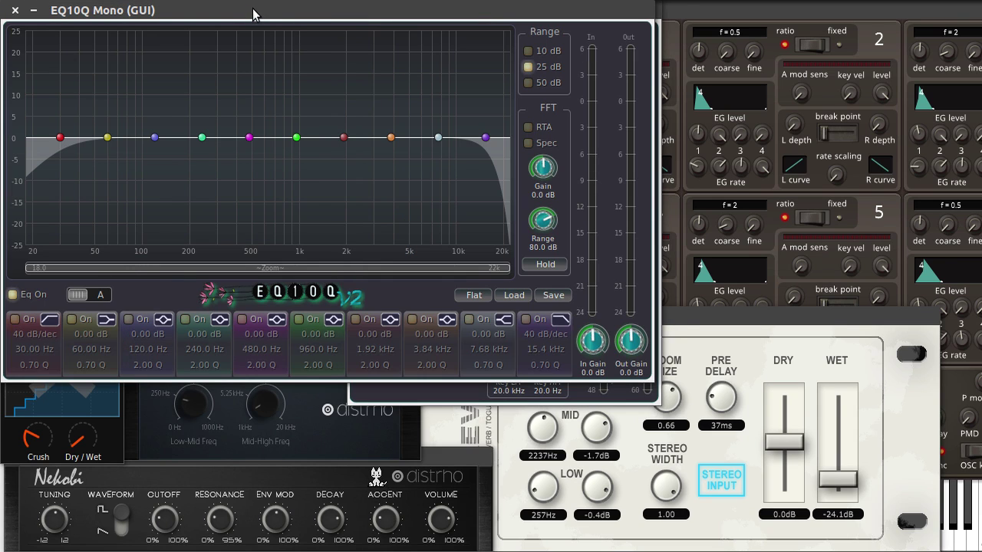
left_click(118, 435)
left_click(141, 438)
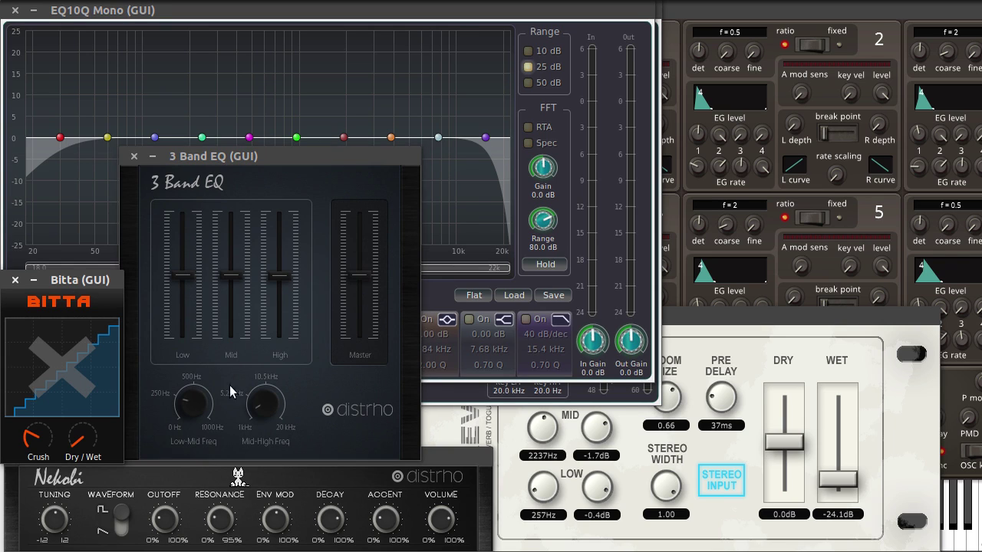
left_click(447, 457)
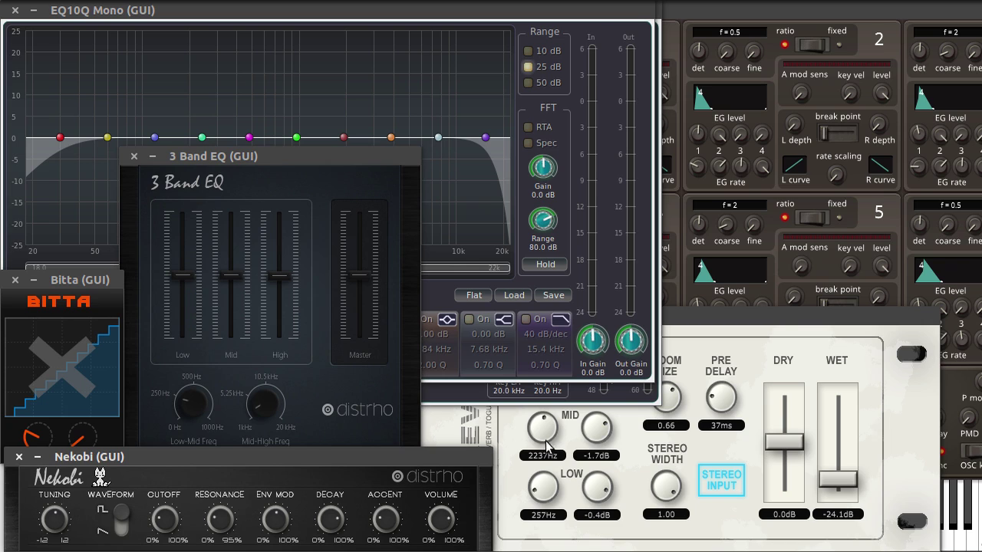
left_click(755, 314)
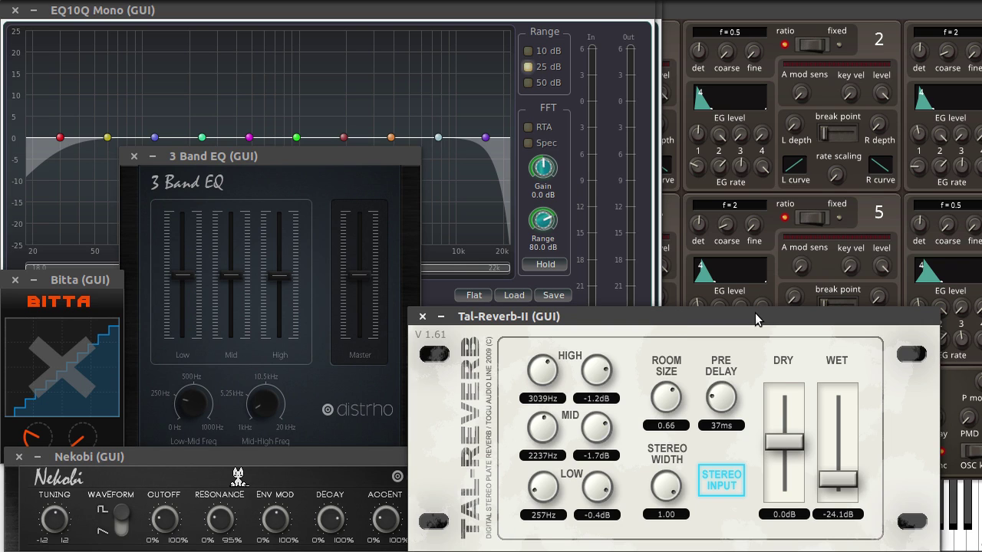
left_click(753, 10)
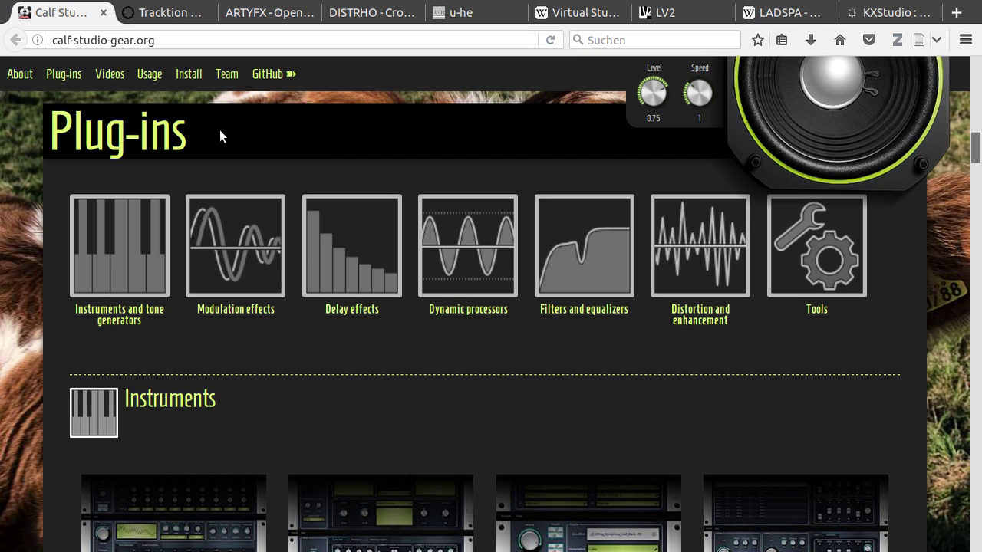
Scroll the Calf plug-ins catalogue past Instruments and Modulation effects down to Delay effects
scroll(338, 375, "down", 5)
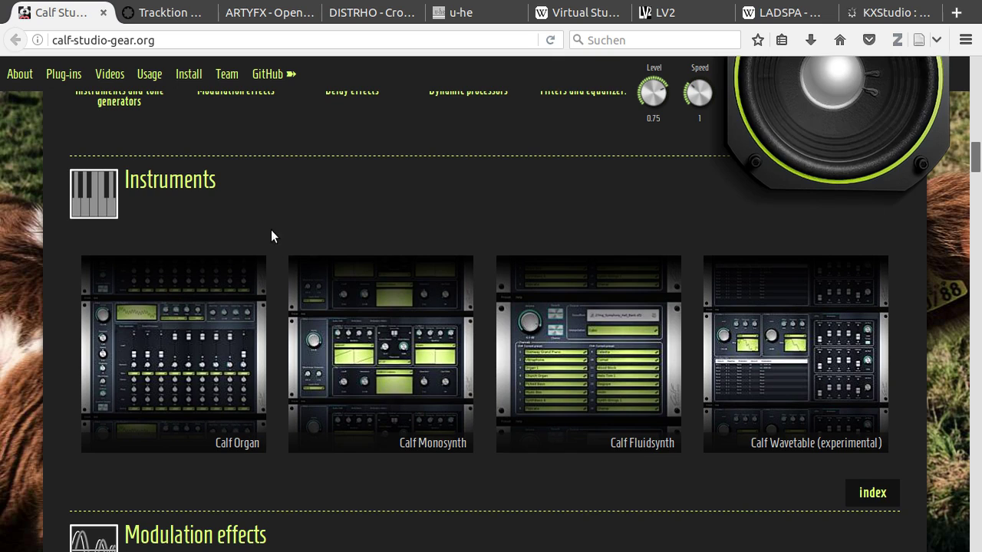
scroll(254, 176, "down", 1)
scroll(275, 309, "down", 5)
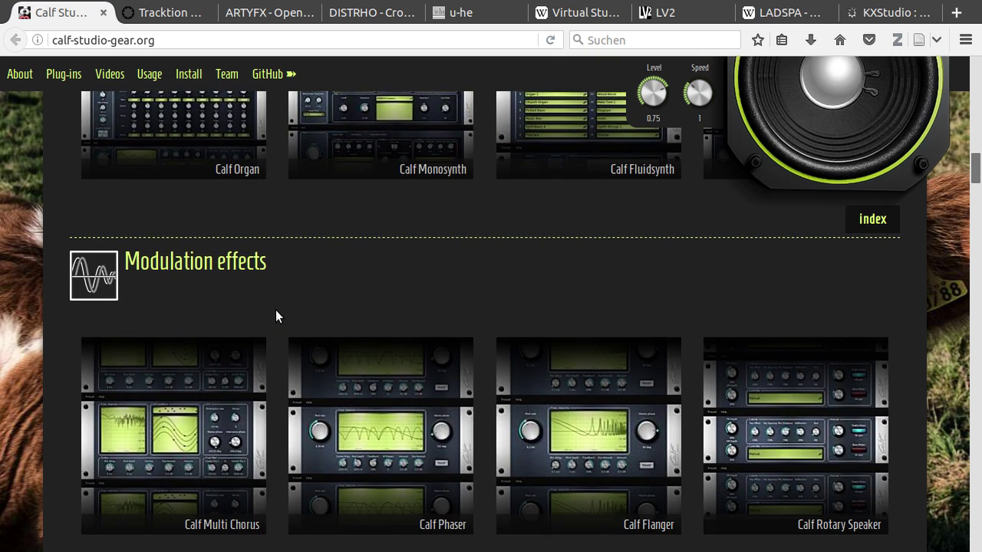
scroll(278, 297, "down", 10)
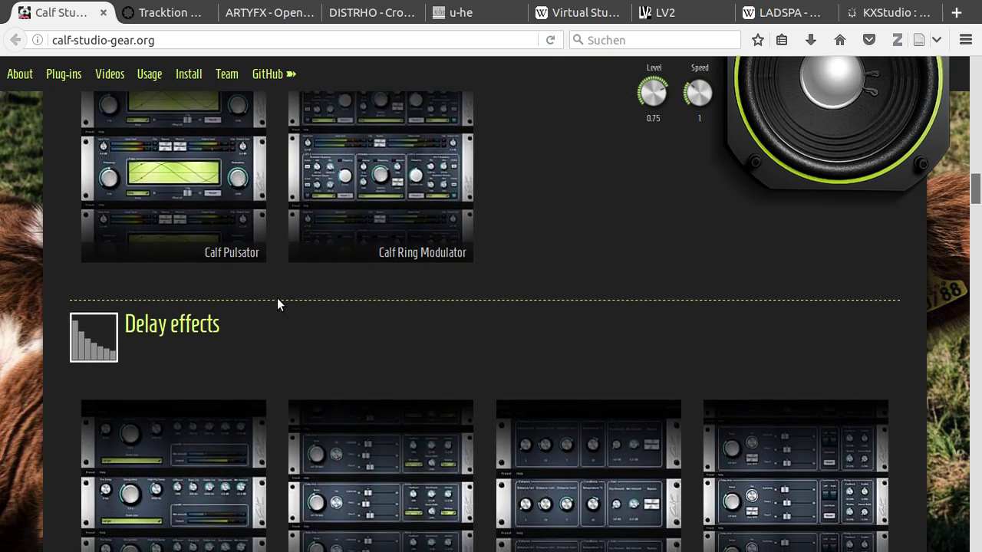
scroll(277, 304, "down", 5)
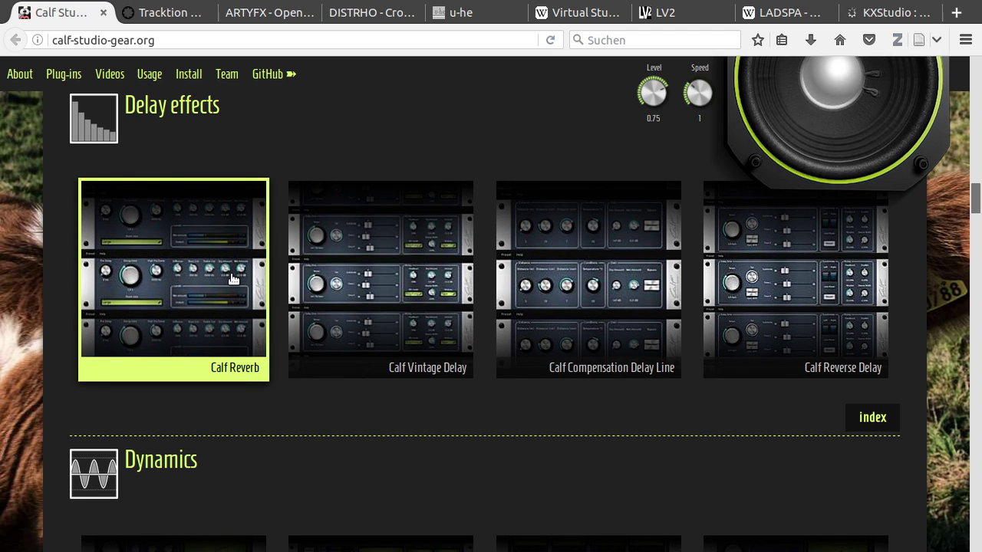
Switch to the Tracktion tab to view Essentials, Biotek and T7 DAW, then on to OpenAV
key("ctrl+Tab")
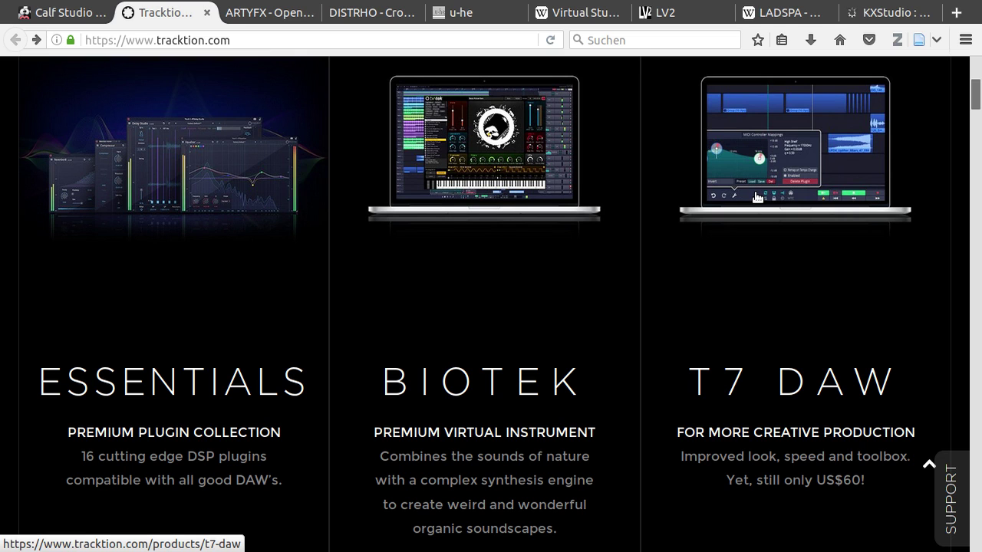
key("ctrl+Tab")
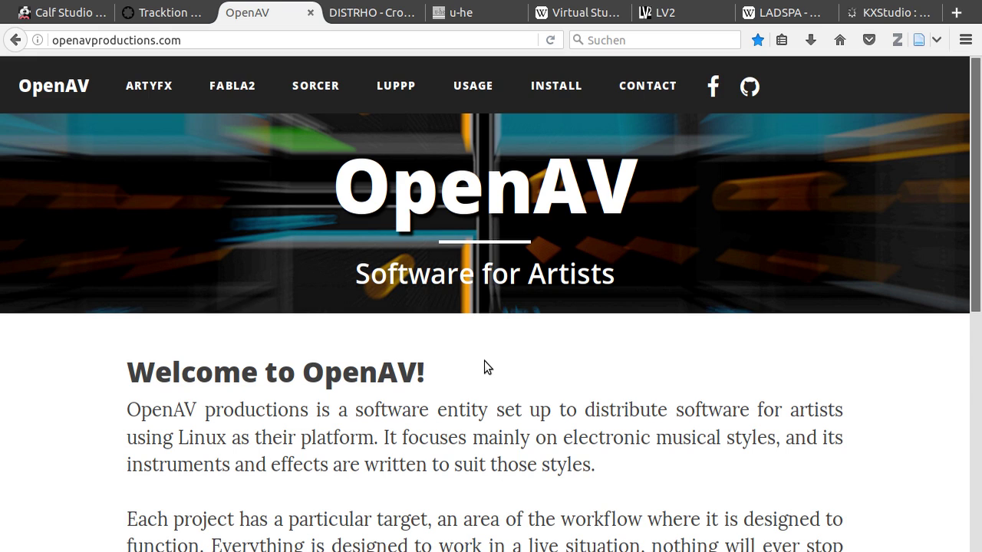
Visit OpenAV's ARTYFX, FABLA2, SORCER and LUPPP pages, then switch to the DISTRHO tab
left_click(161, 87)
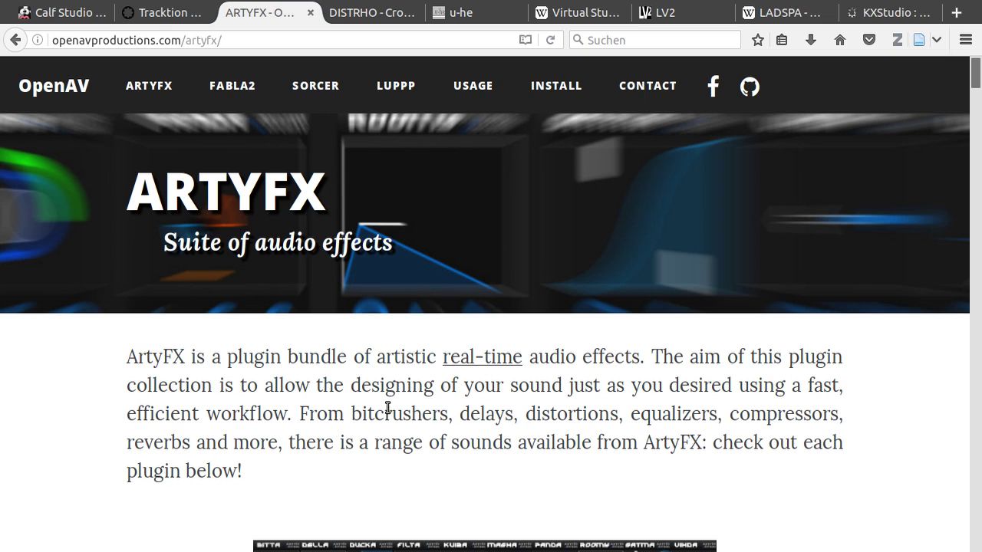
left_click(232, 89)
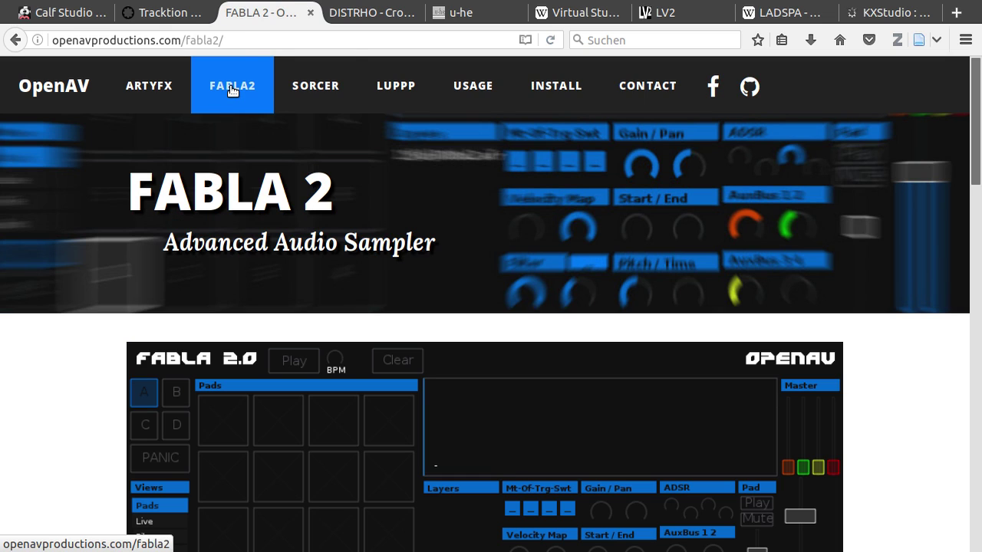
left_click(303, 88)
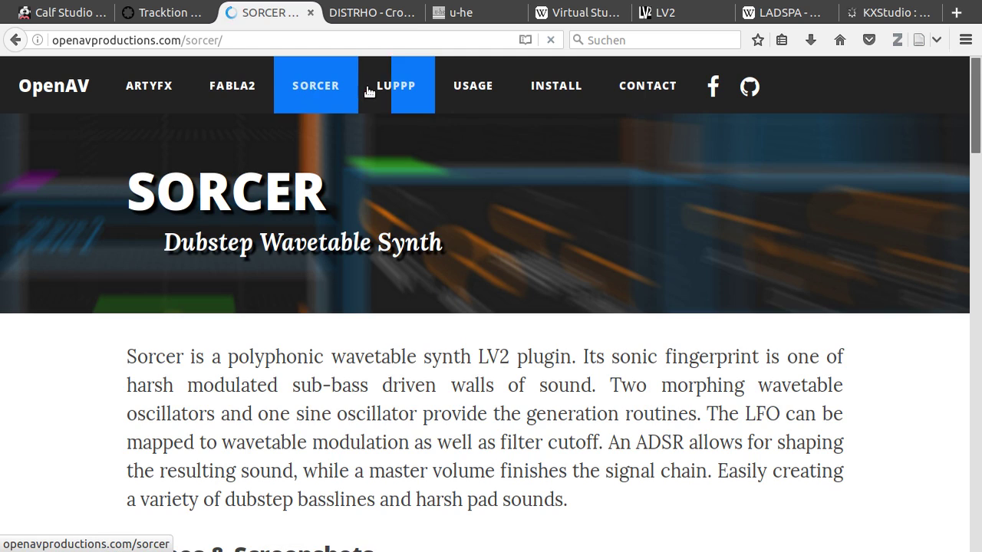
left_click(388, 87)
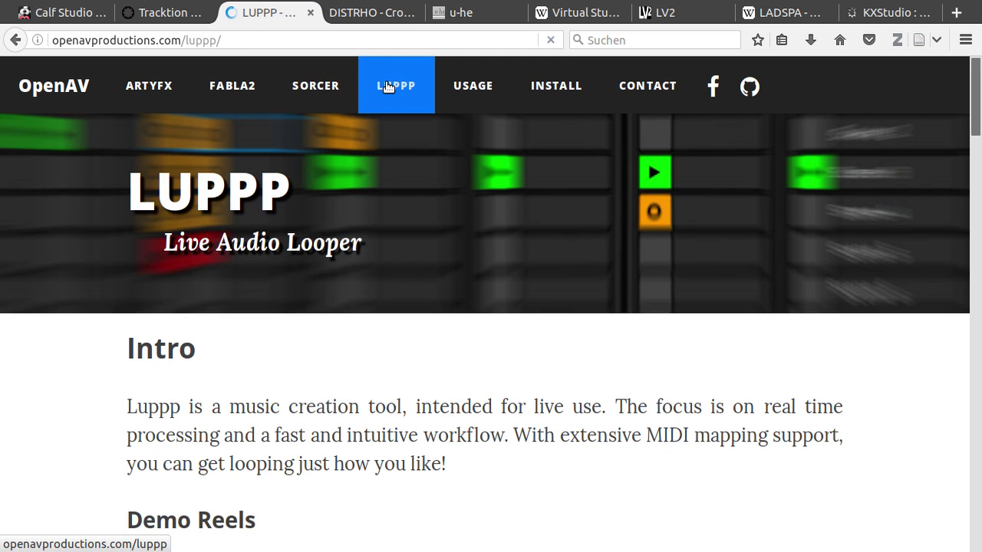
key("ctrl+Tab")
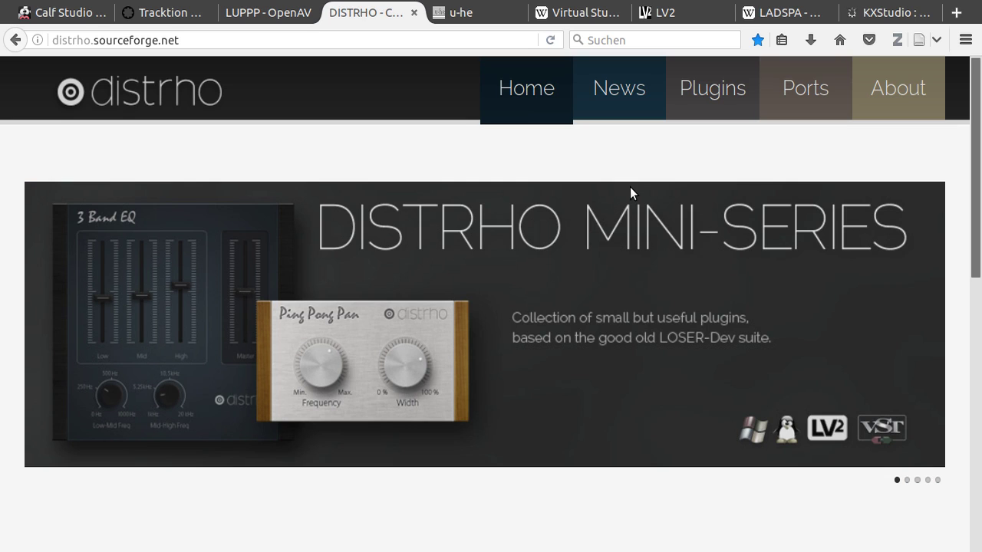
Browse DISTRHO's Plugins and Ports pages down to TAL Plugins, then switch to the u-he tab
left_click(707, 106)
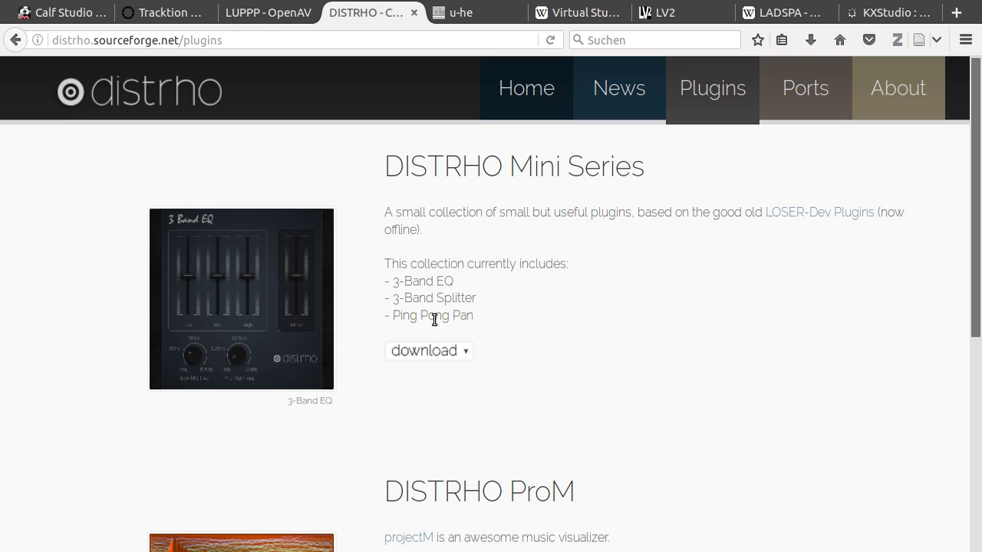
left_click(795, 90)
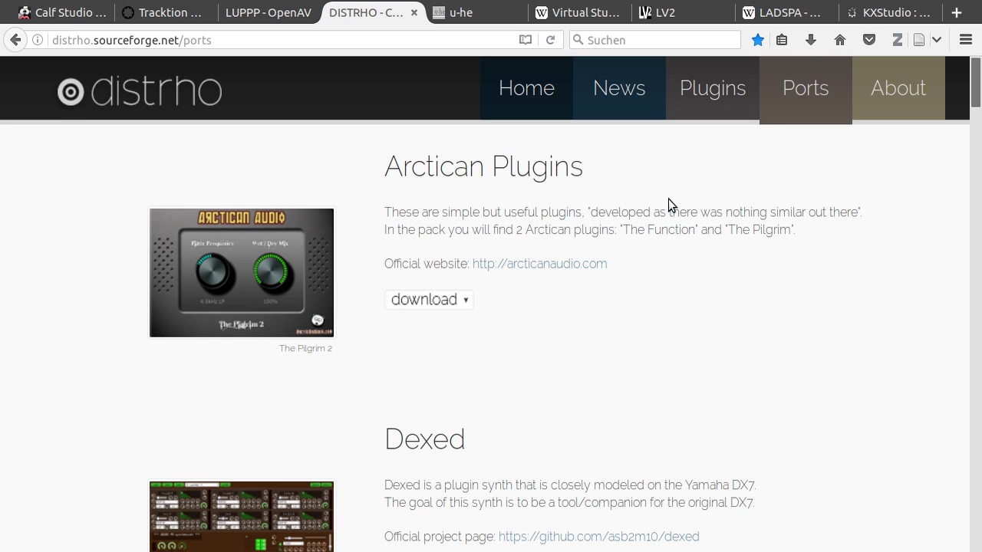
scroll(399, 146, "down", 20)
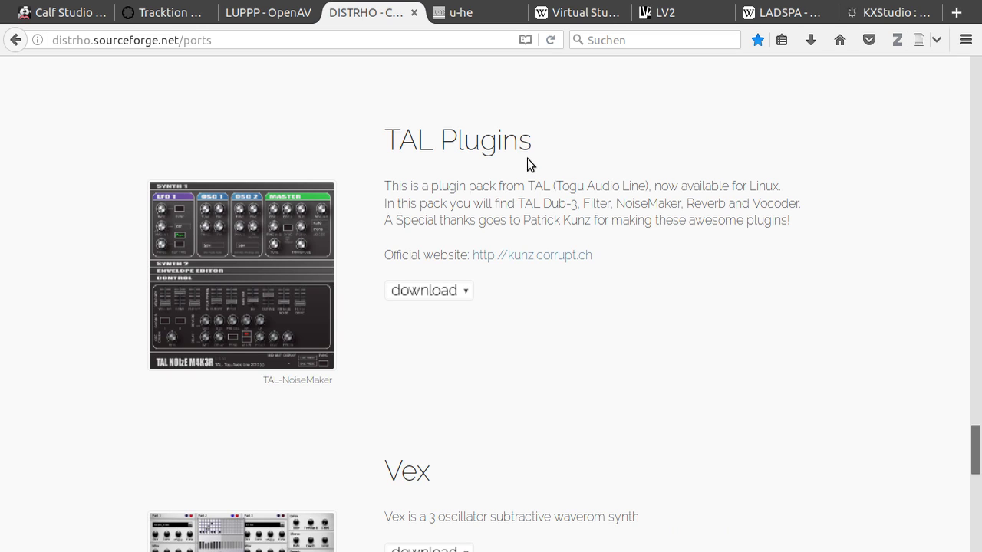
key("ctrl+Tab")
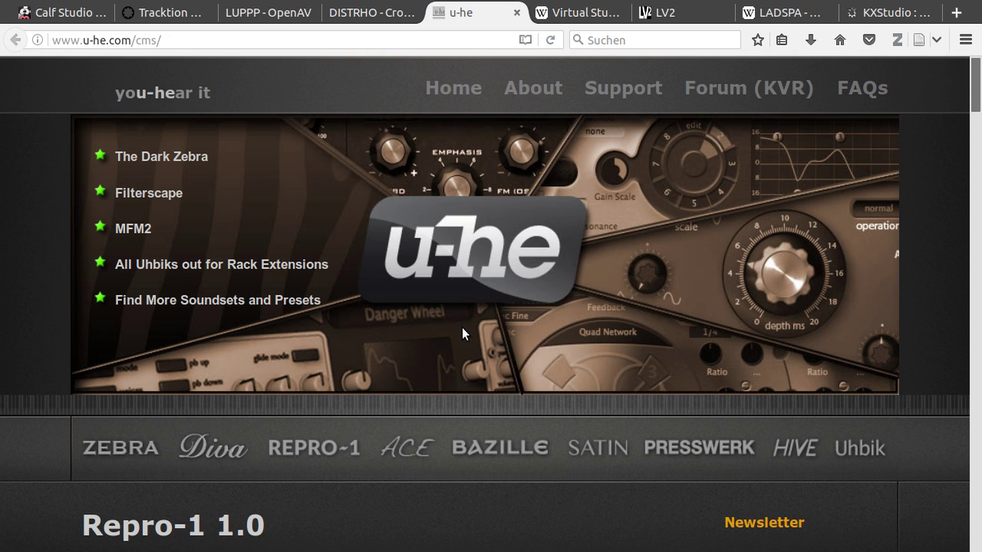
Scroll through u-he's Repro-1 1.0 announcement and back up to the top
scroll(461, 328, "down", 1)
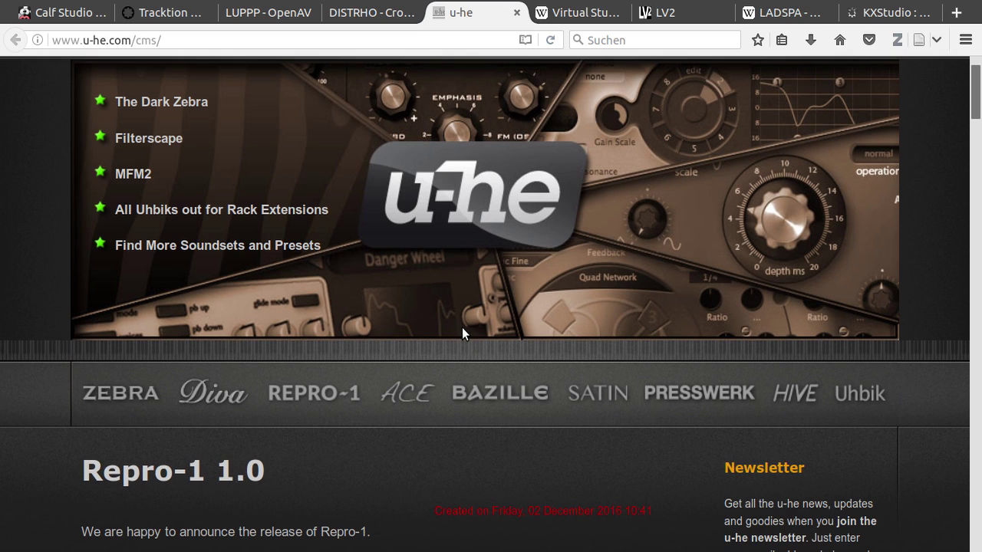
scroll(462, 327, "down", 1)
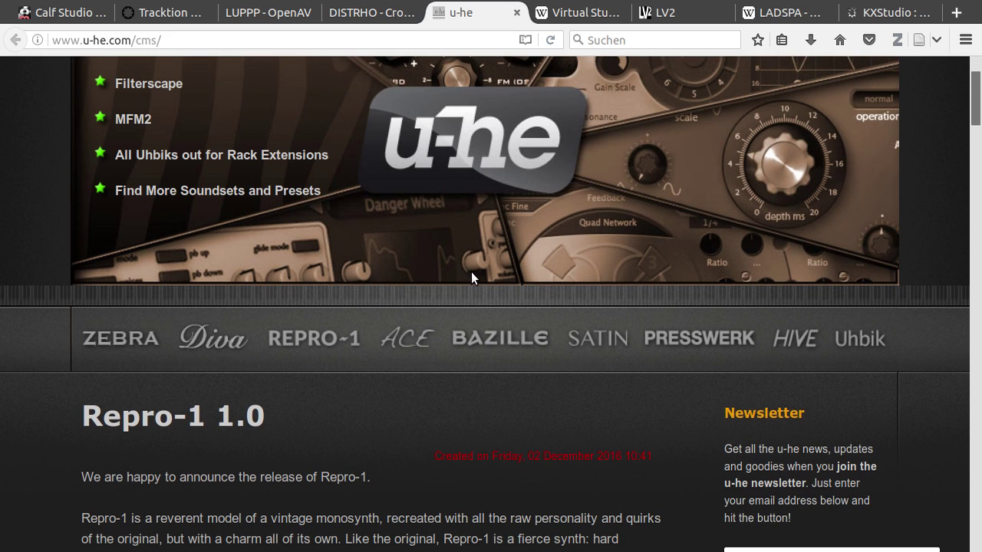
scroll(471, 278, "down", 5)
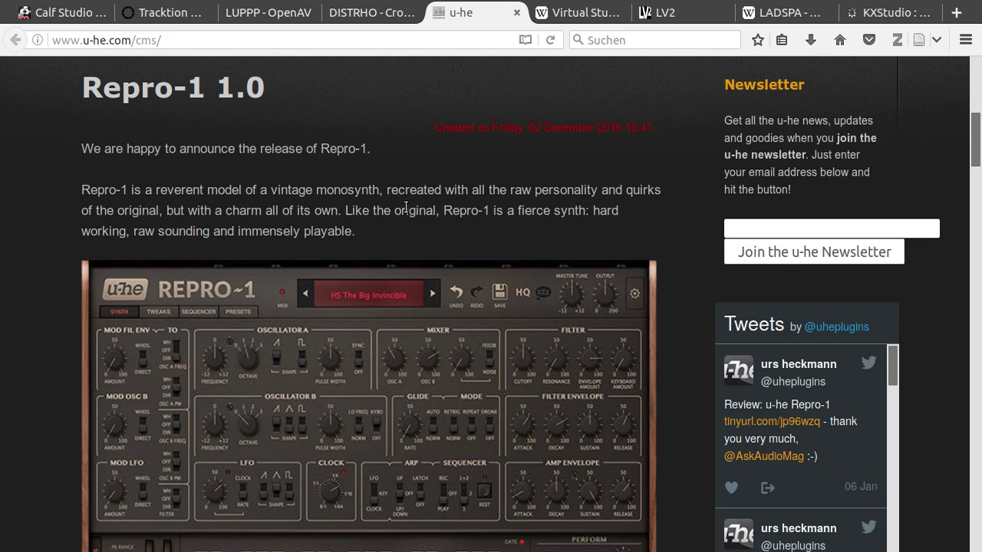
scroll(405, 208, "up", 6)
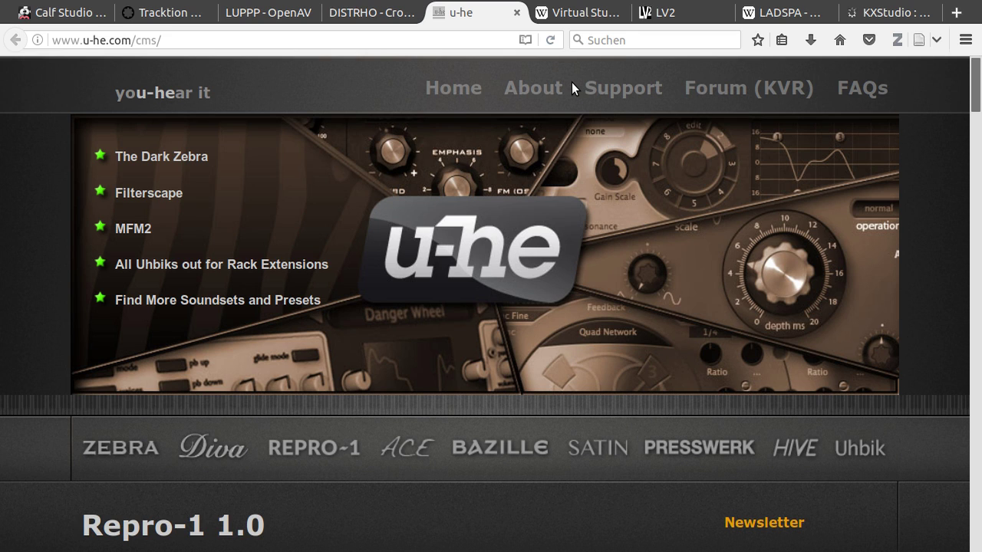
Switch to the Virtual Studio Technology Wikipedia intro, then on to the LV2 tab
key("ctrl+Tab")
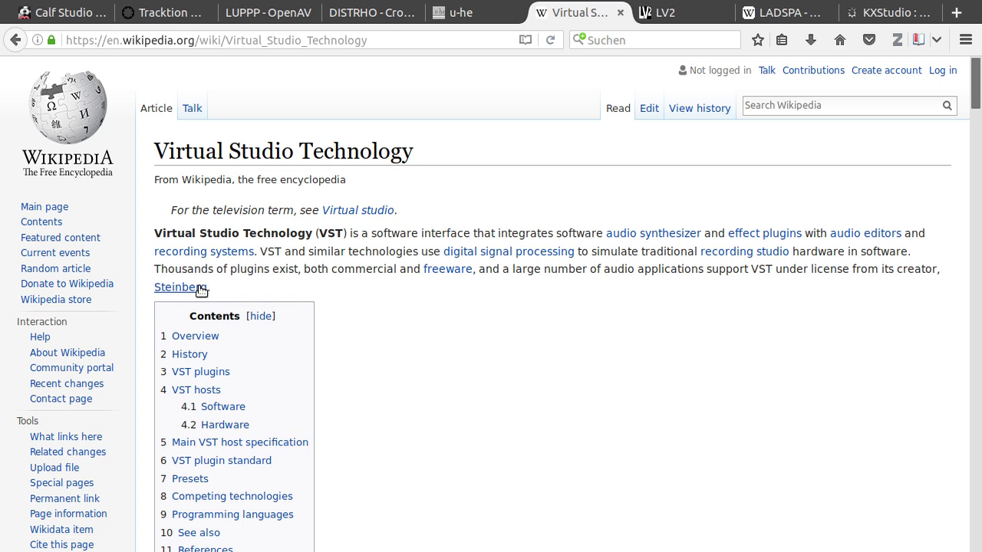
key("ctrl+Tab")
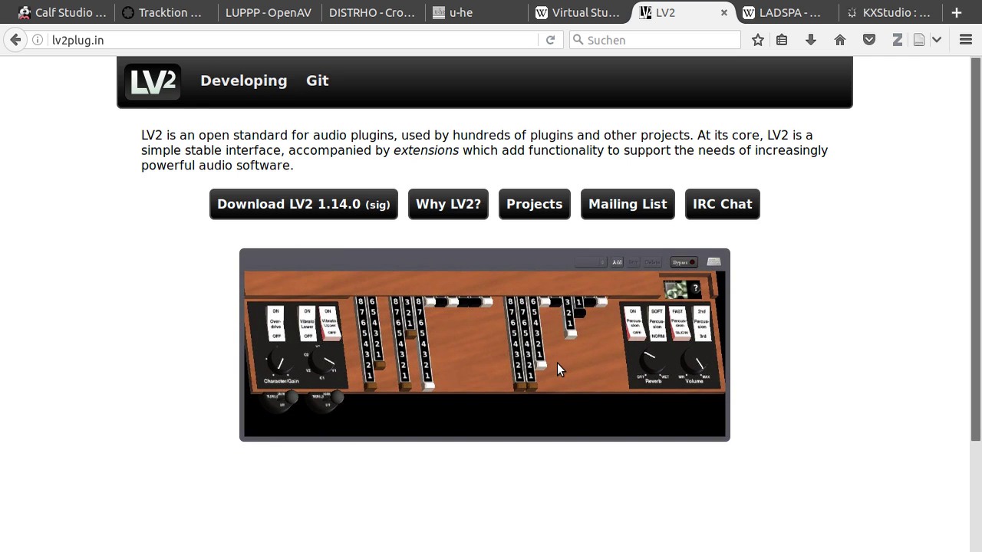
Step through the LADSPA Wikipedia tab to the KXStudio Repositories: Plugins page
key("ctrl+Tab")
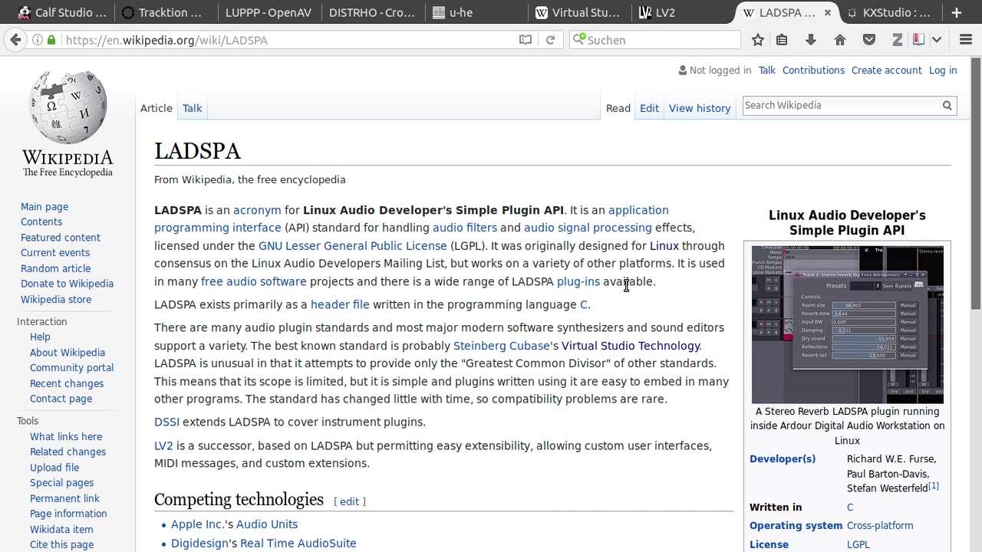
key("ctrl+Tab")
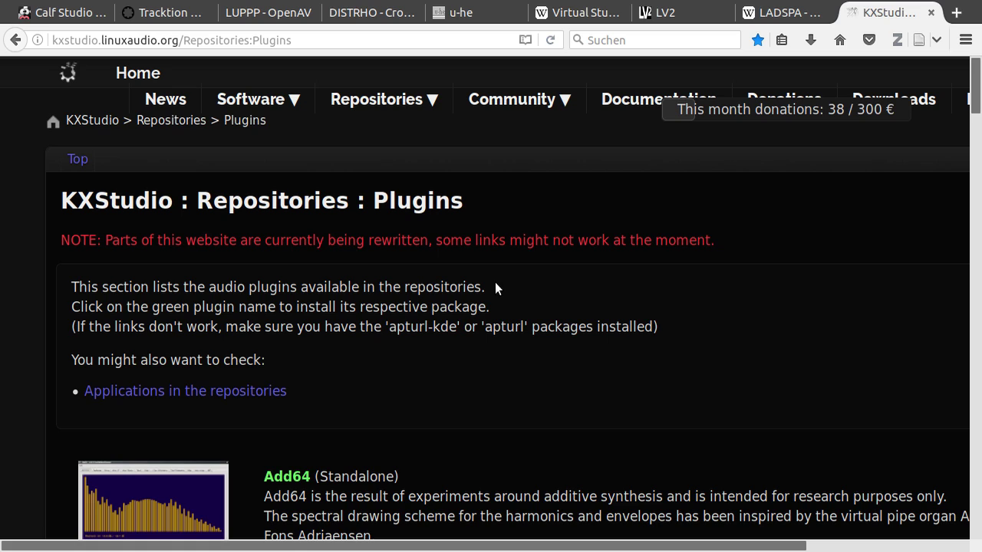
Highlight the KXStudio : Repositories heading, scroll to Calf studio gear, then jump to the VST article with Ctrl+6
left_click_drag(65, 197, 348, 204)
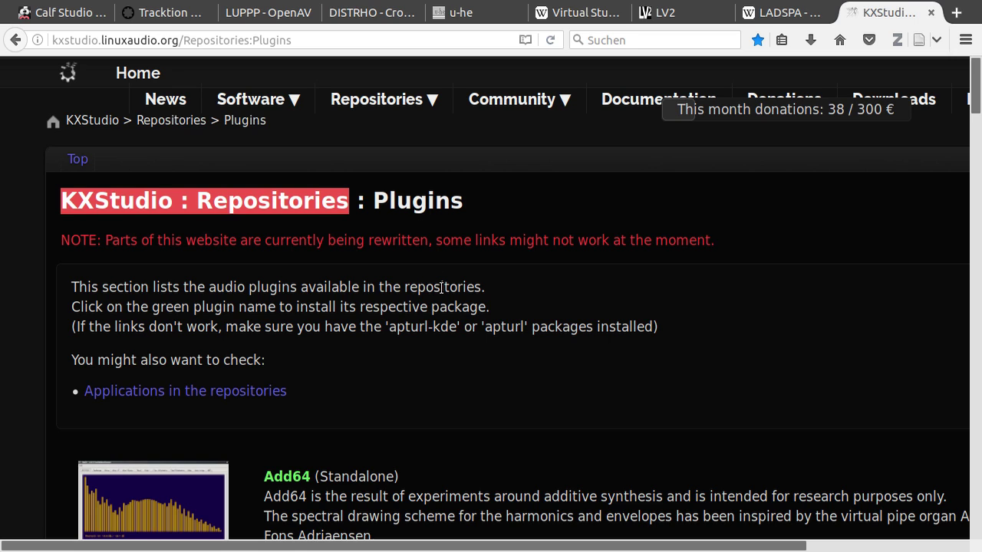
scroll(448, 263, "down", 10)
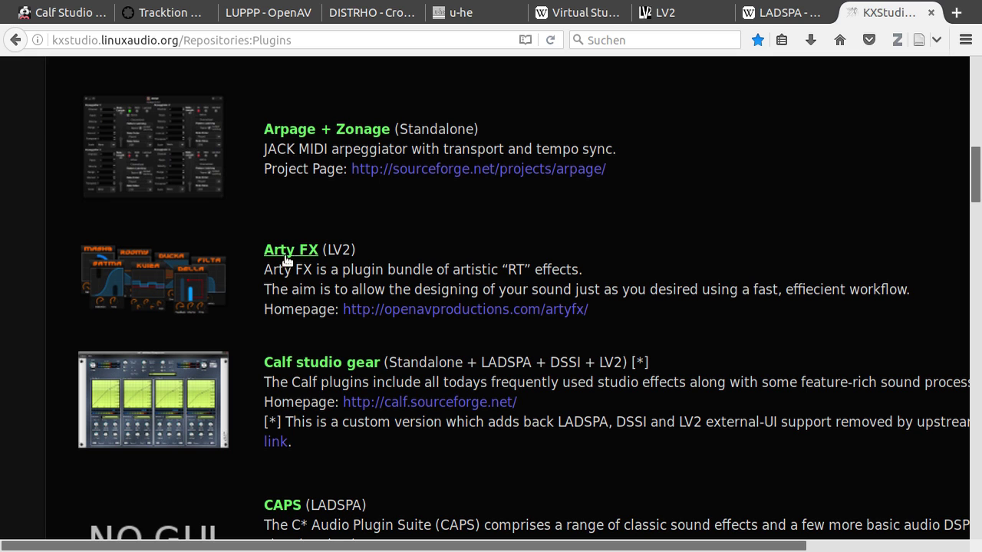
scroll(287, 353, "down", 2)
scroll(287, 354, "down", 1)
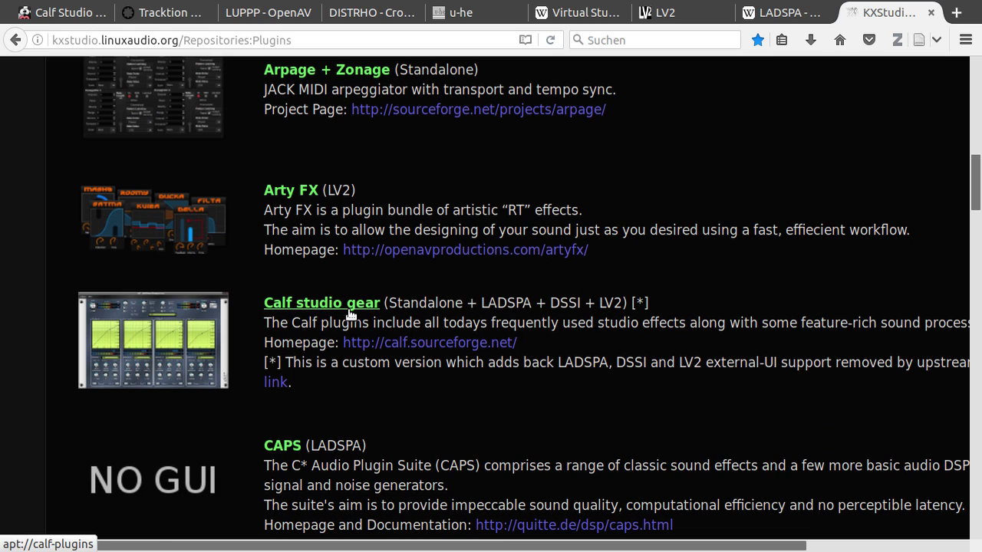
key("ctrl+6")
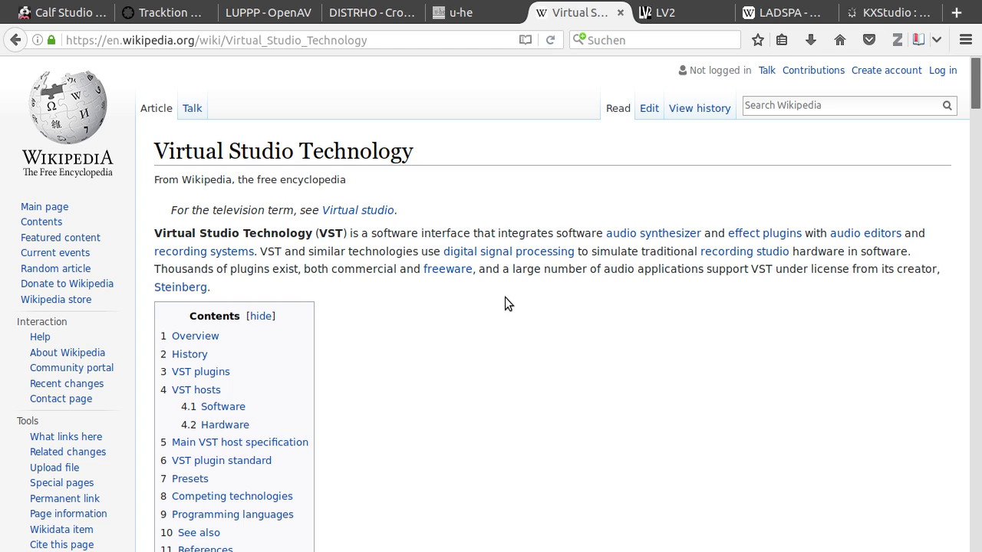
Switch from Firefox to the .vst plugin folder with Alt+Tab
key("alt+Tab")
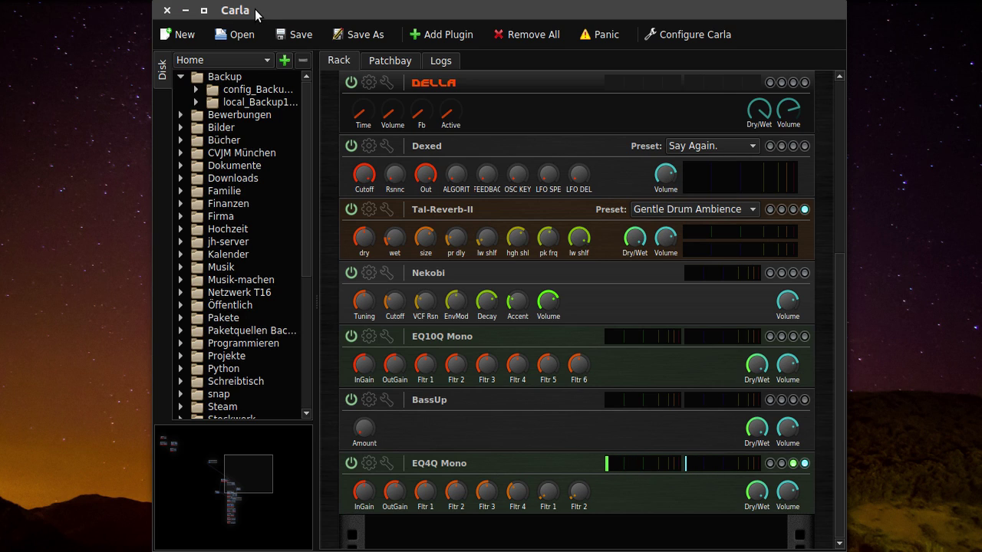
Add the Calf Equalizer 12 Band plugin to Carla's rack
left_click(447, 32)
left_click(222, 222)
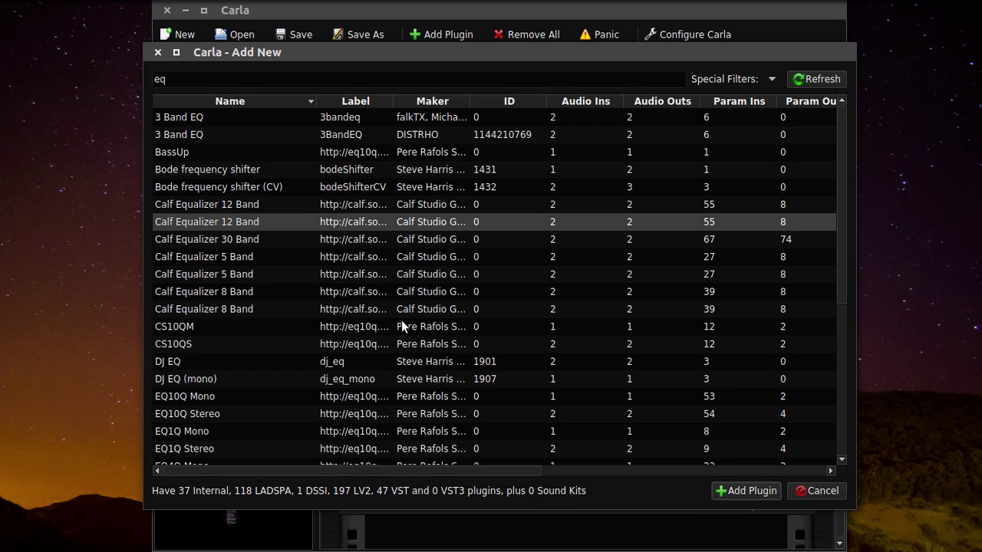
left_click(745, 490)
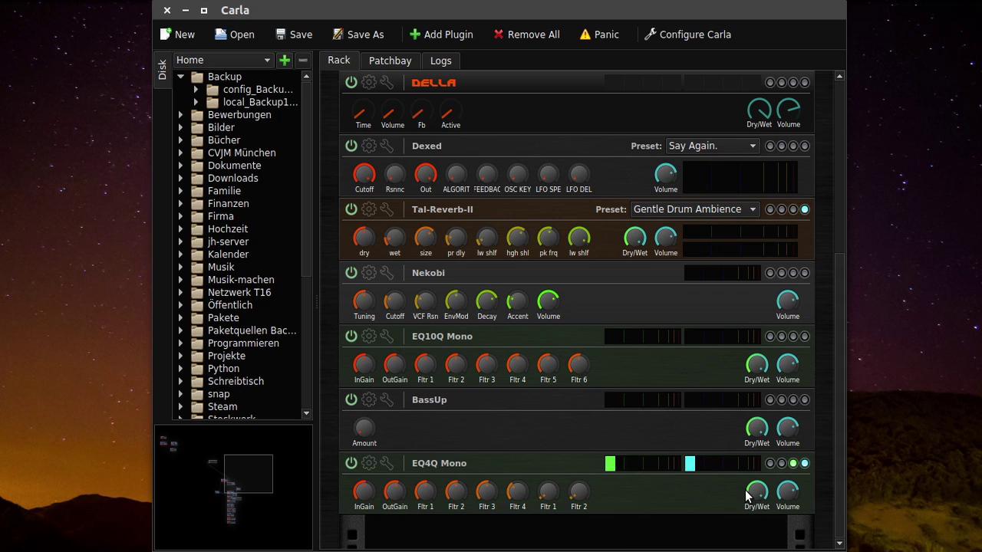
Open the Calf equalizer's interface, reposition its window, then close it
scroll(628, 398, "down", 2)
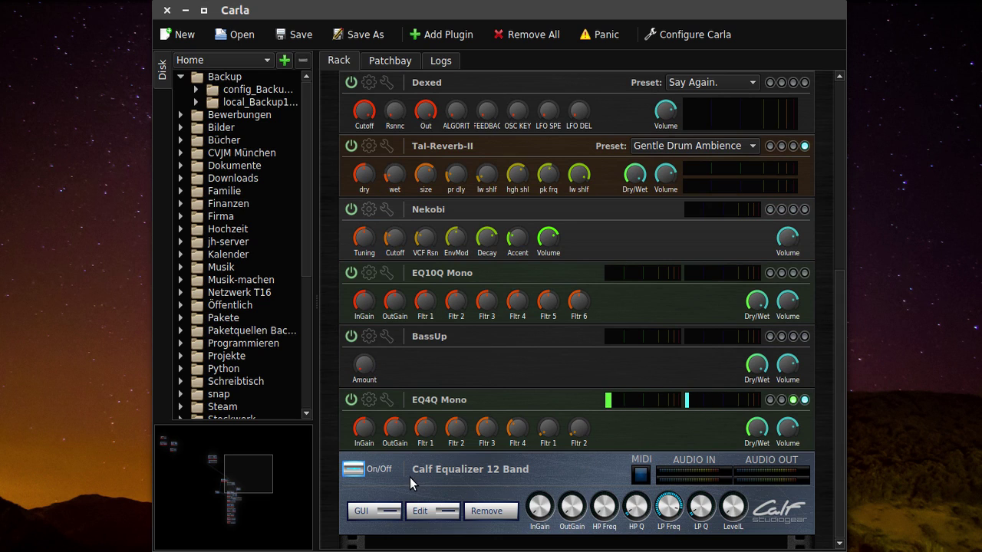
left_click(379, 512)
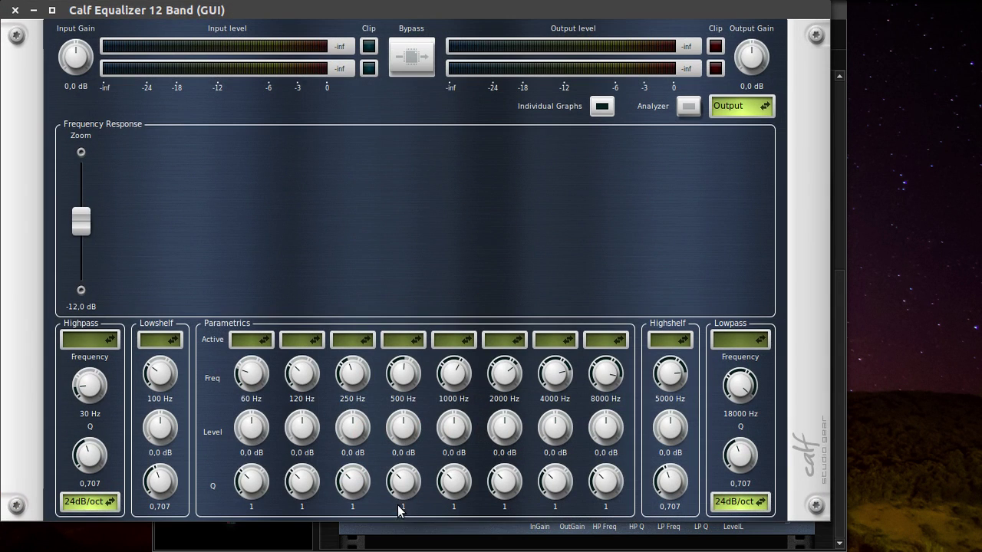
left_click_drag(444, 9, 521, 18)
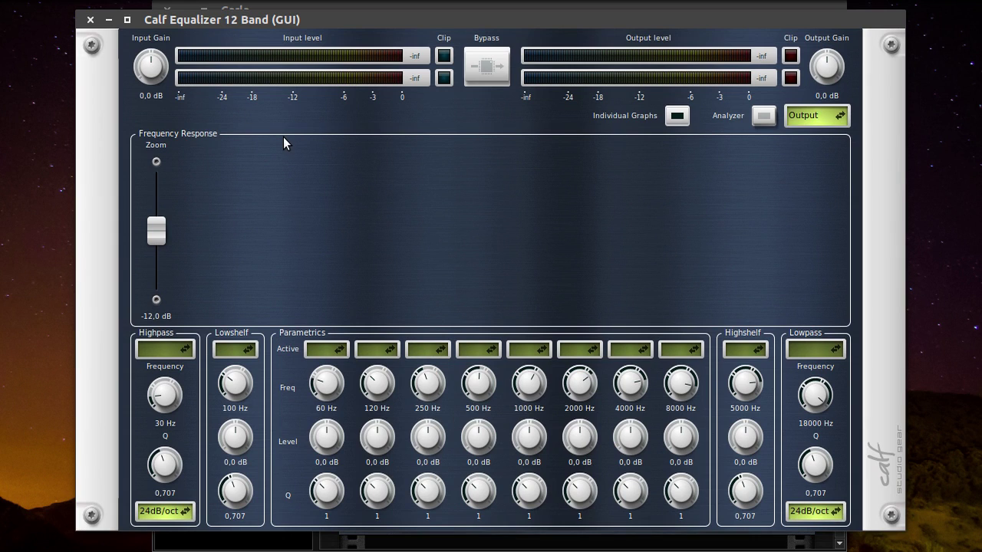
left_click(90, 20)
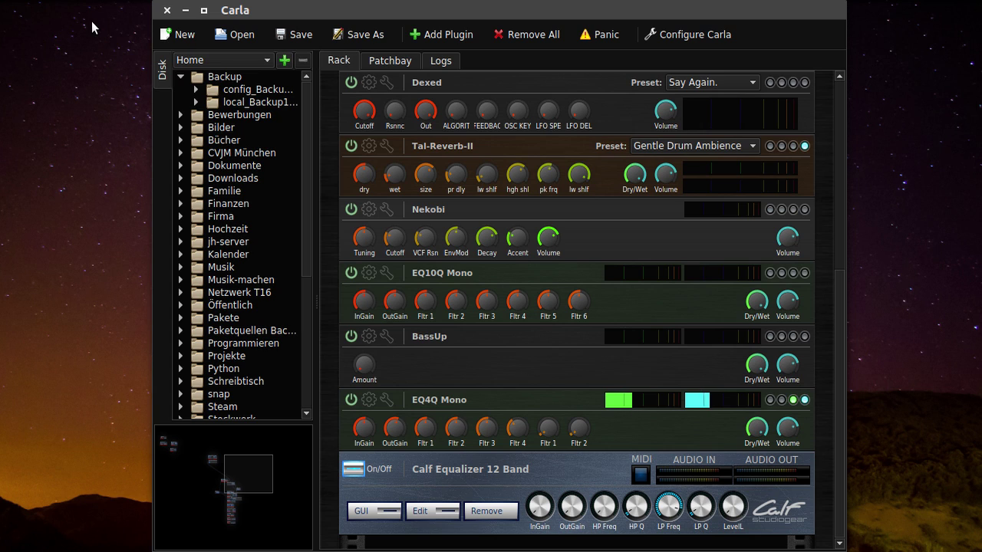
left_click(394, 62)
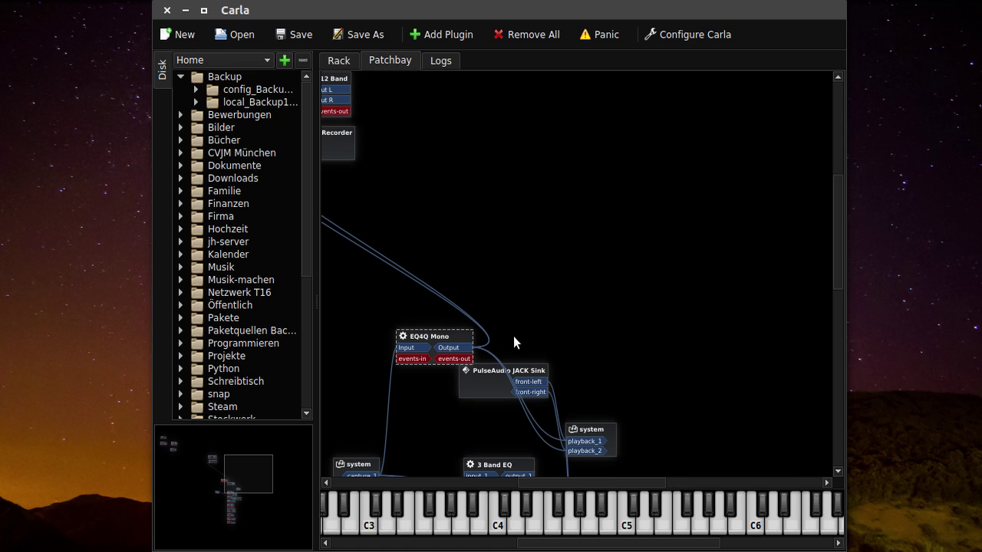
Pan around the patchbay graph to view the plugin boxes and their connections
left_click_drag(838, 247, 840, 282)
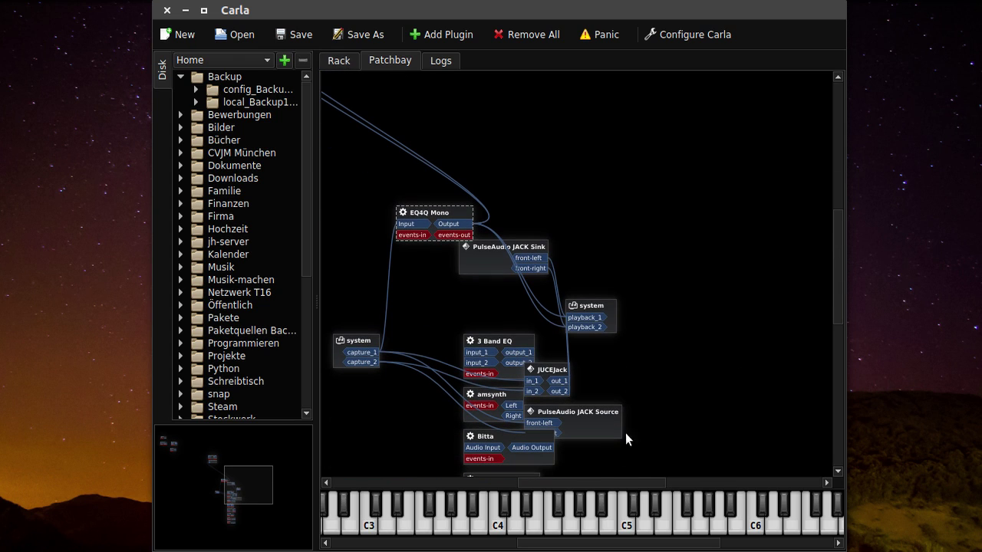
left_click_drag(575, 479, 560, 479)
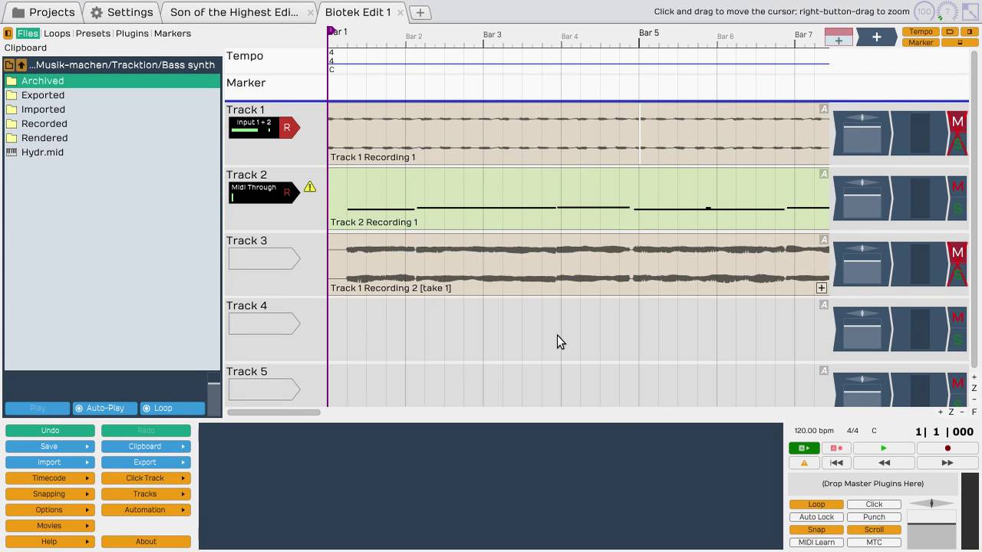
left_click(115, 19)
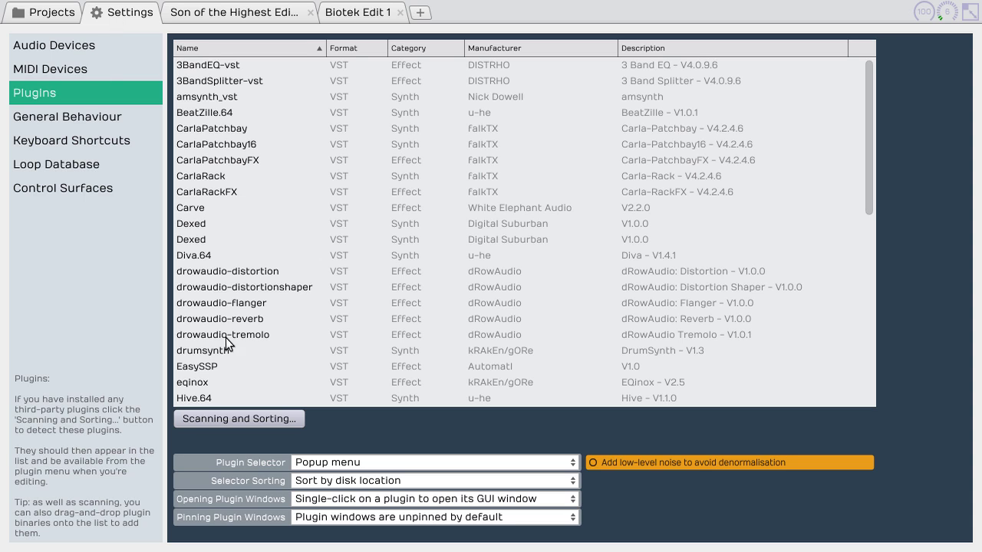
left_click(226, 418)
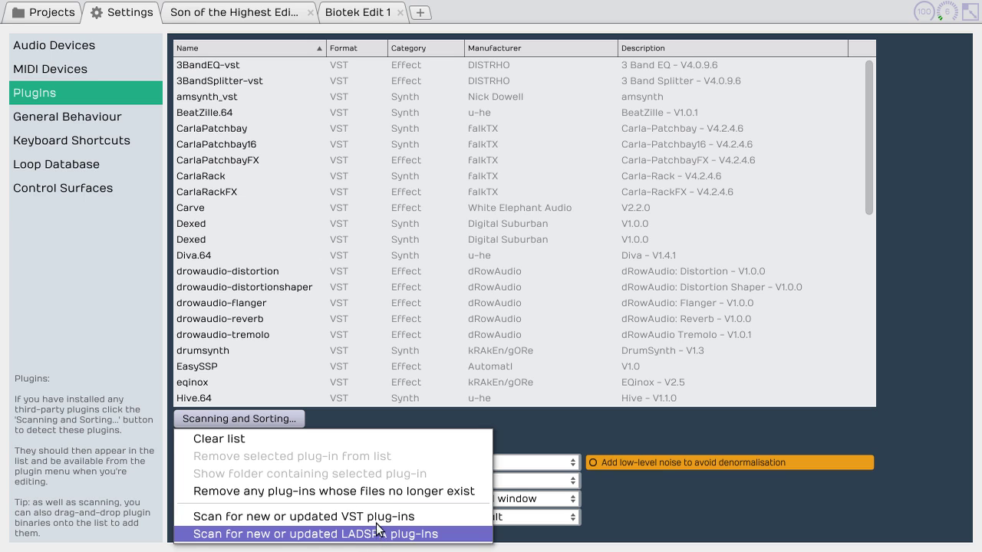
left_click(324, 267)
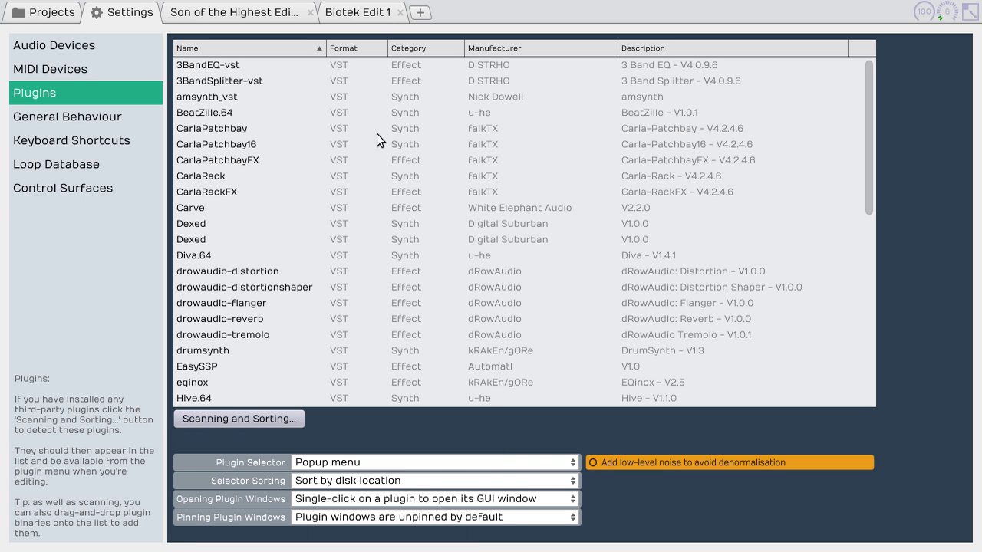
left_click(363, 14)
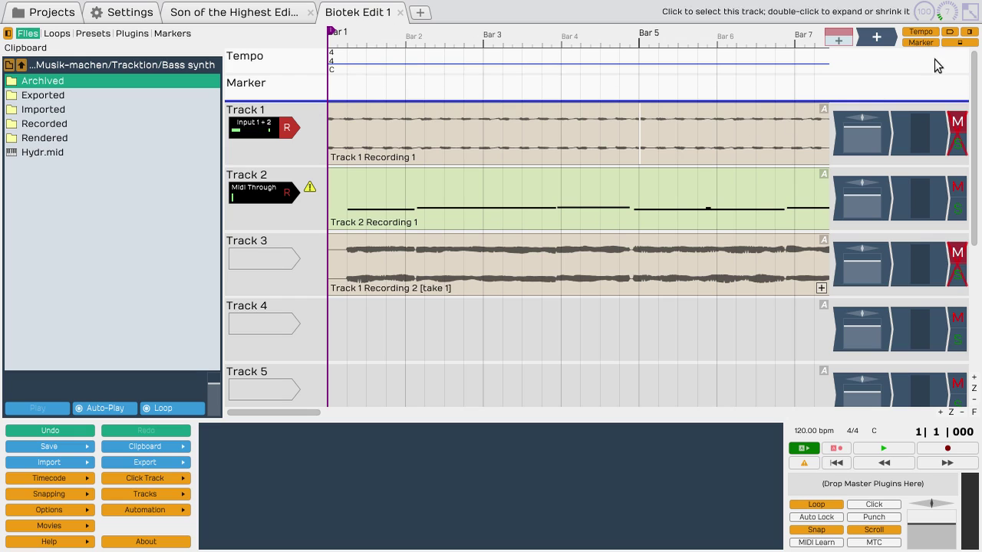
Drop a new plugin slot onto Track 2 and load lib/vst > amsynth_vst into it
left_click_drag(875, 36, 885, 191)
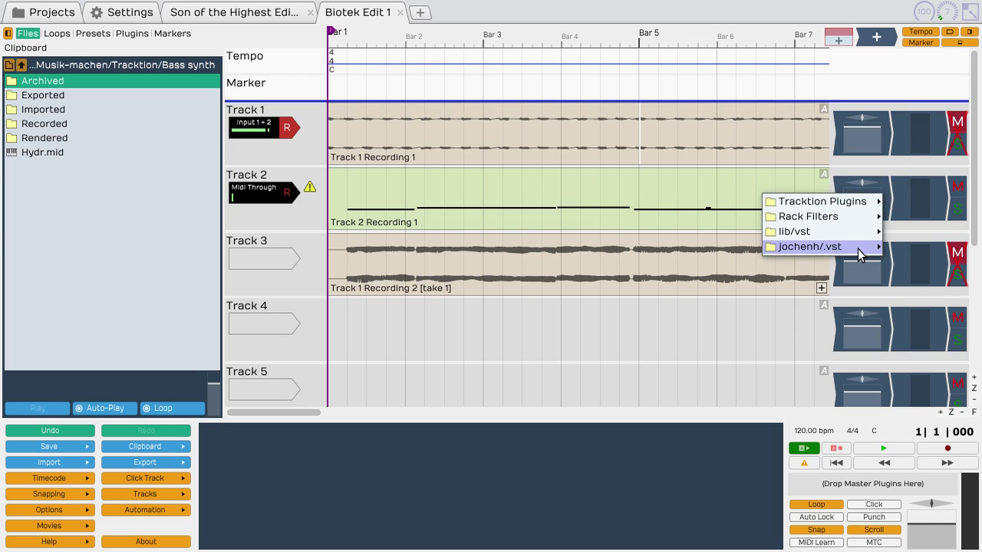
mouse_move(853, 249)
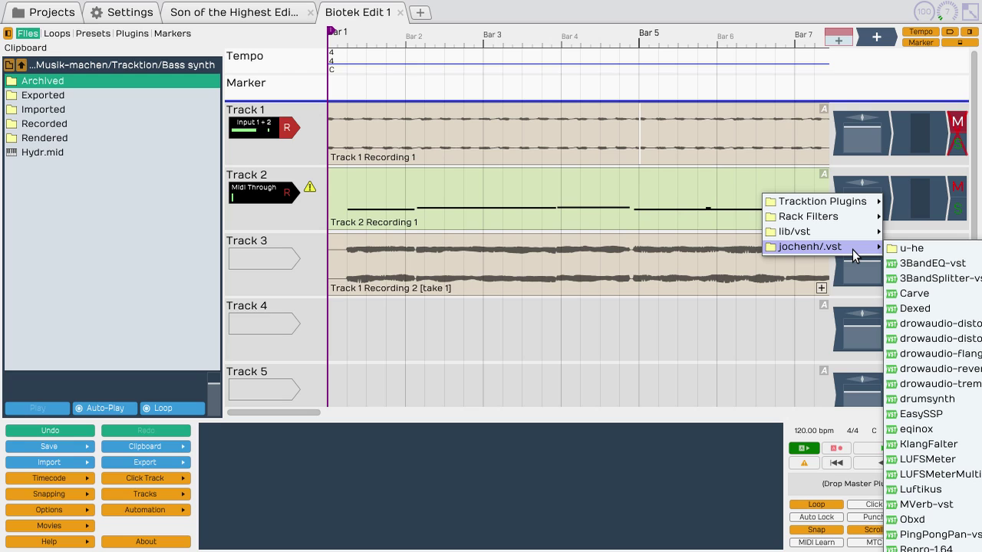
mouse_move(848, 232)
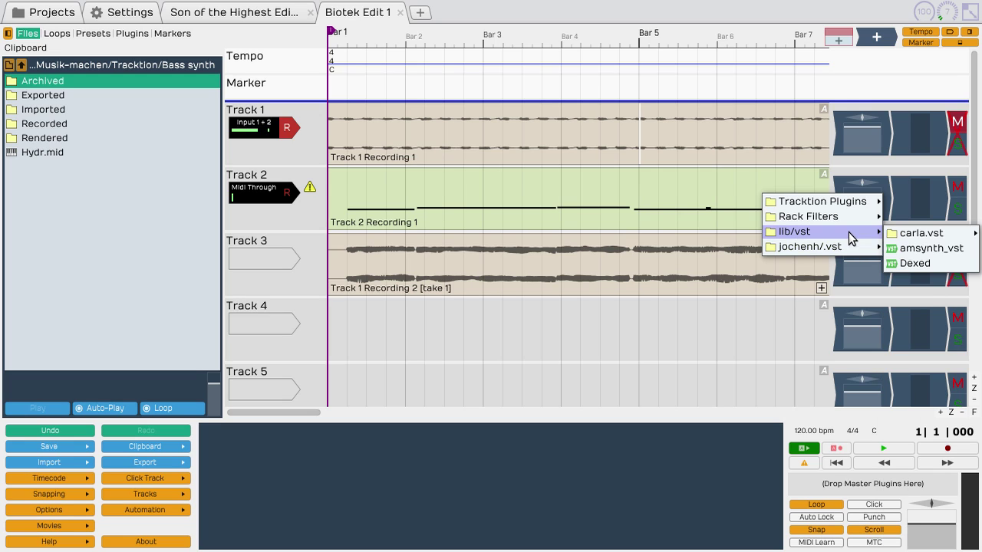
left_click(920, 254)
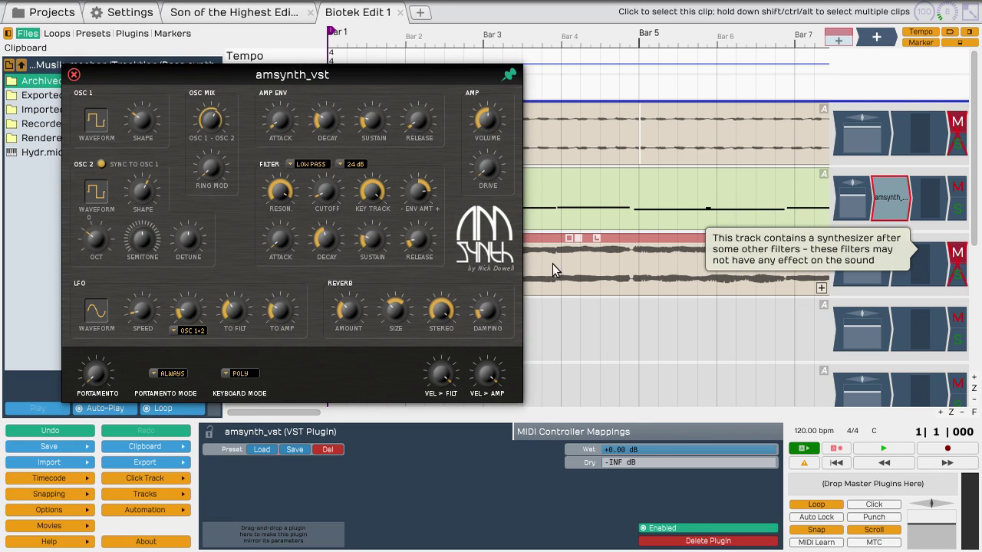